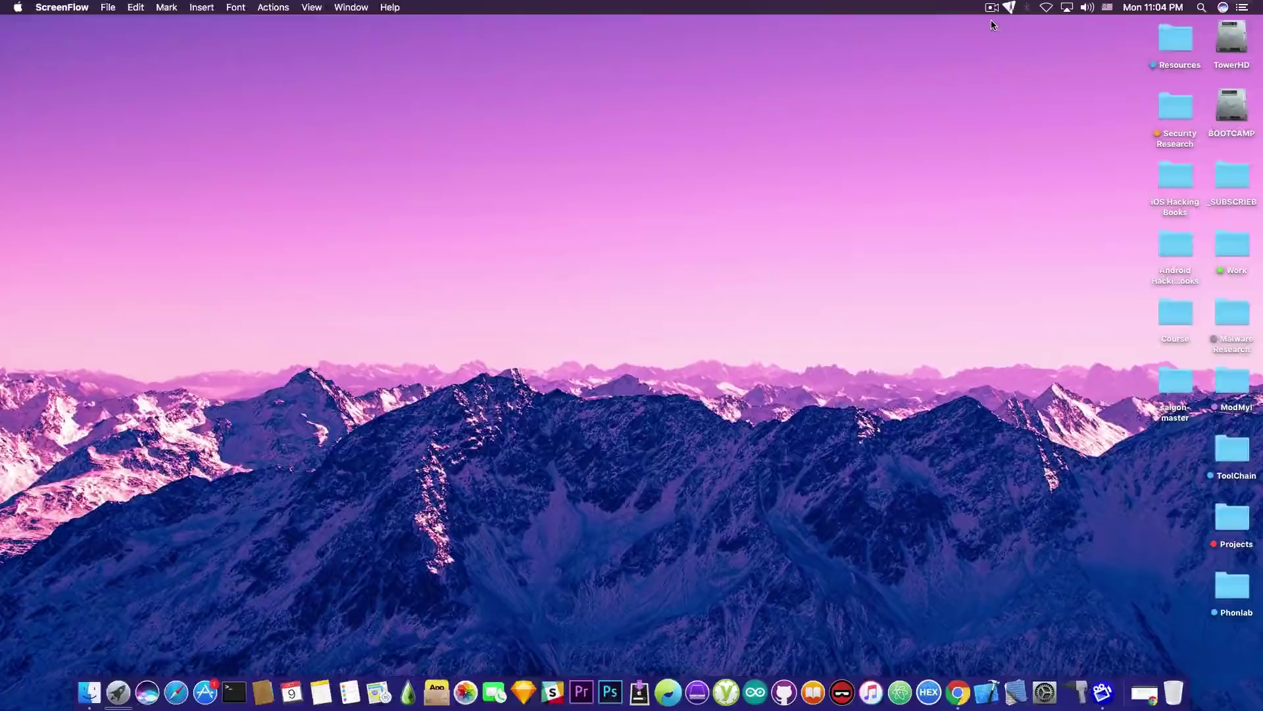
Bring Chrome back on screen and switch to the iabem97/saigon repository tab
left_click(1145, 691)
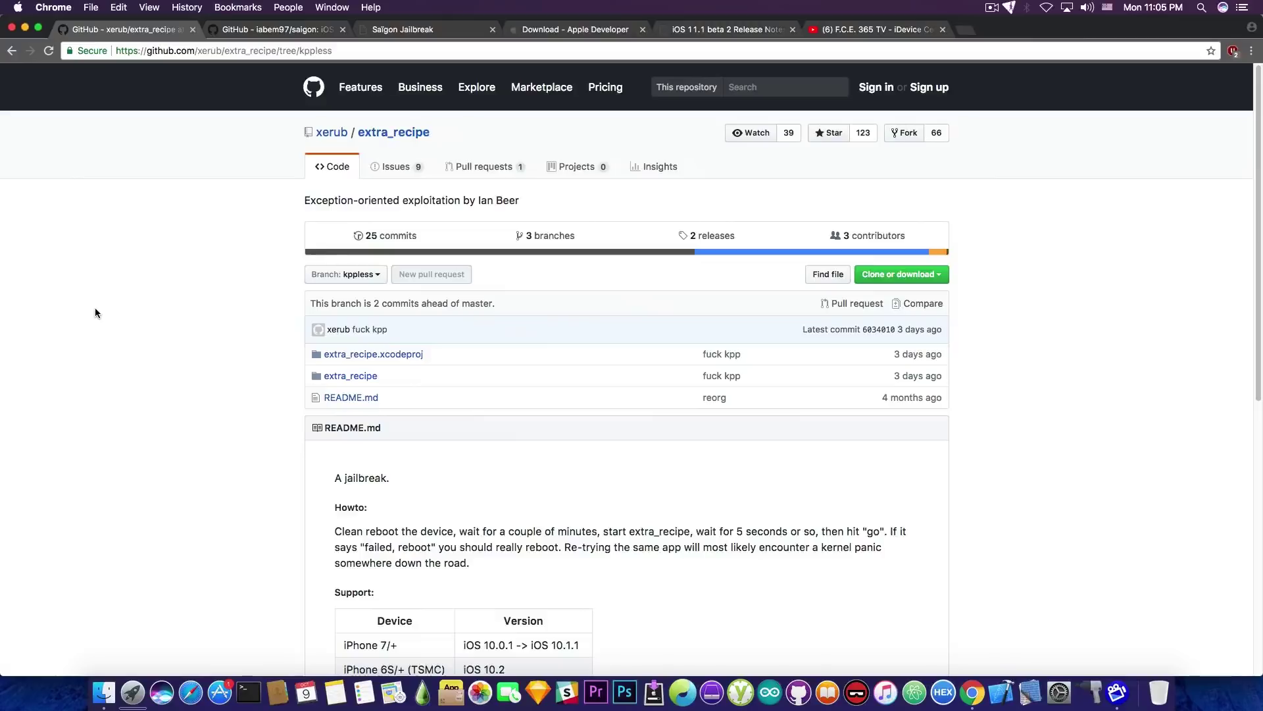
key("ctrl+Tab")
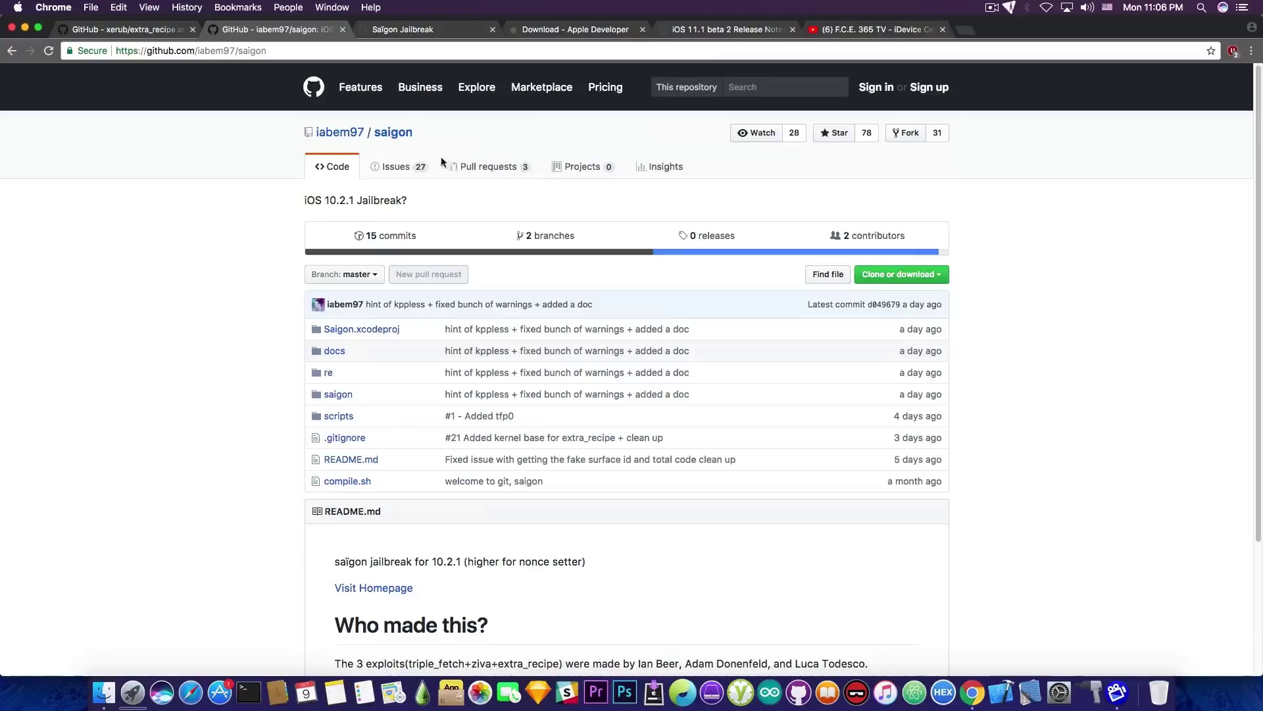
Switch to the F.C.E. 365 TV YouTube channel tab
left_click(874, 29)
scroll(636, 317, "down", 3)
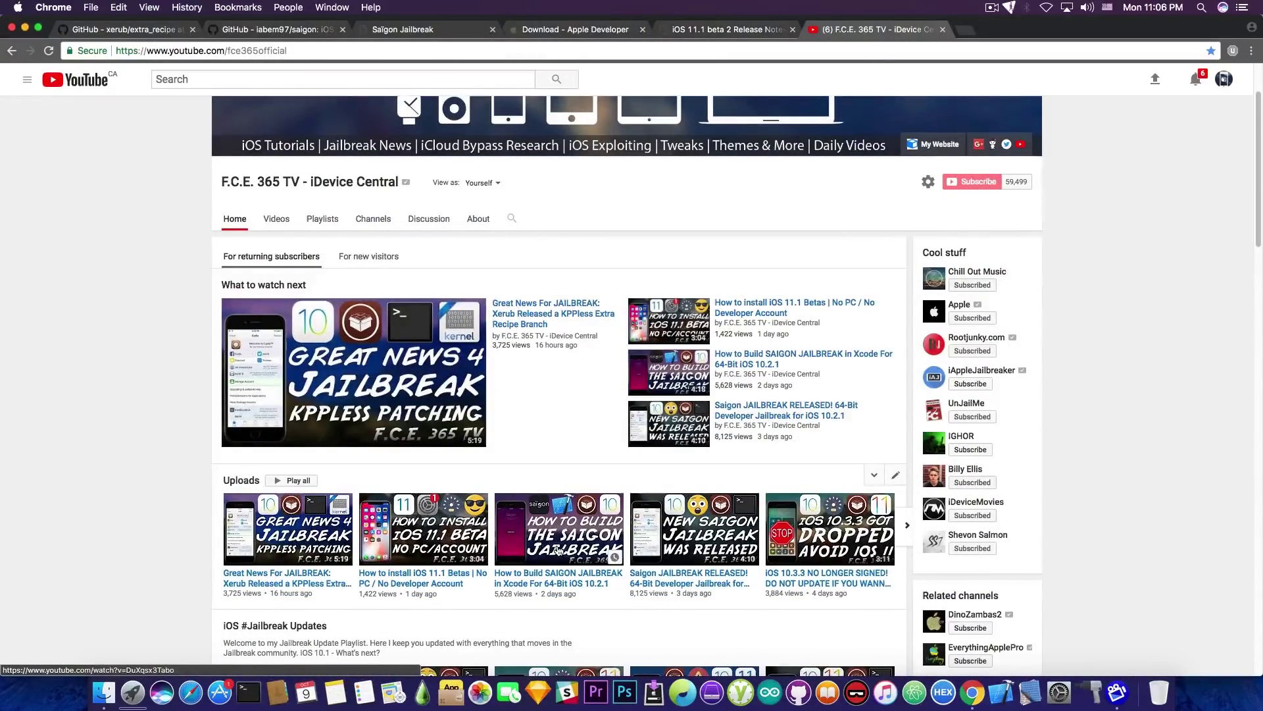
scroll(557, 549, "up", 3)
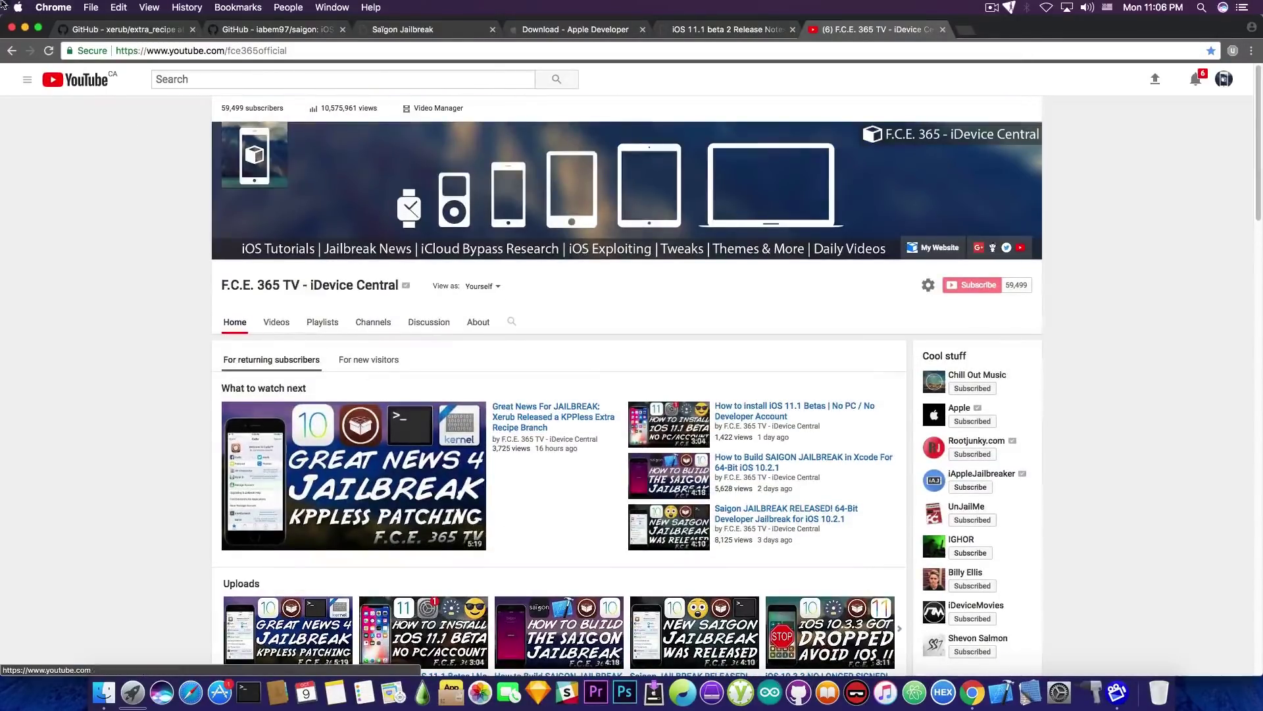
left_click(271, 29)
left_click(403, 28)
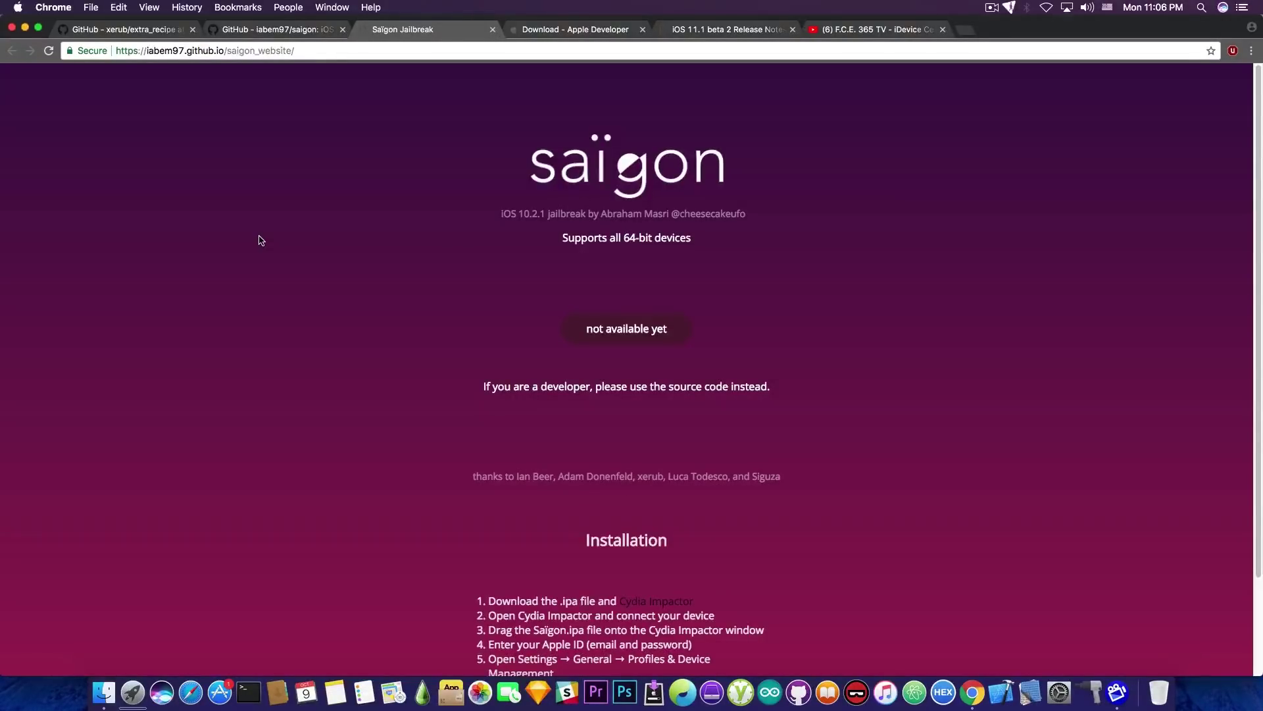
left_click(271, 28)
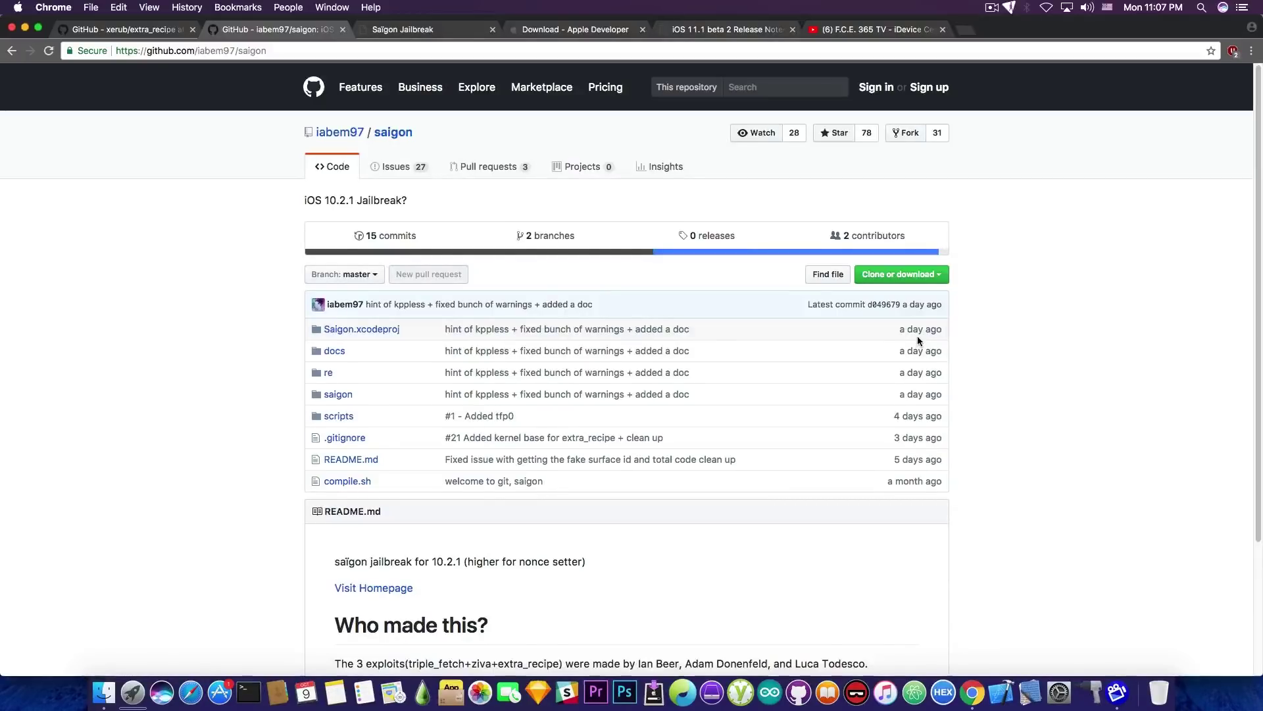
Revisit the Saigon Jailbreak site tab, then move to the Apple Developer downloads tab
left_click(425, 29)
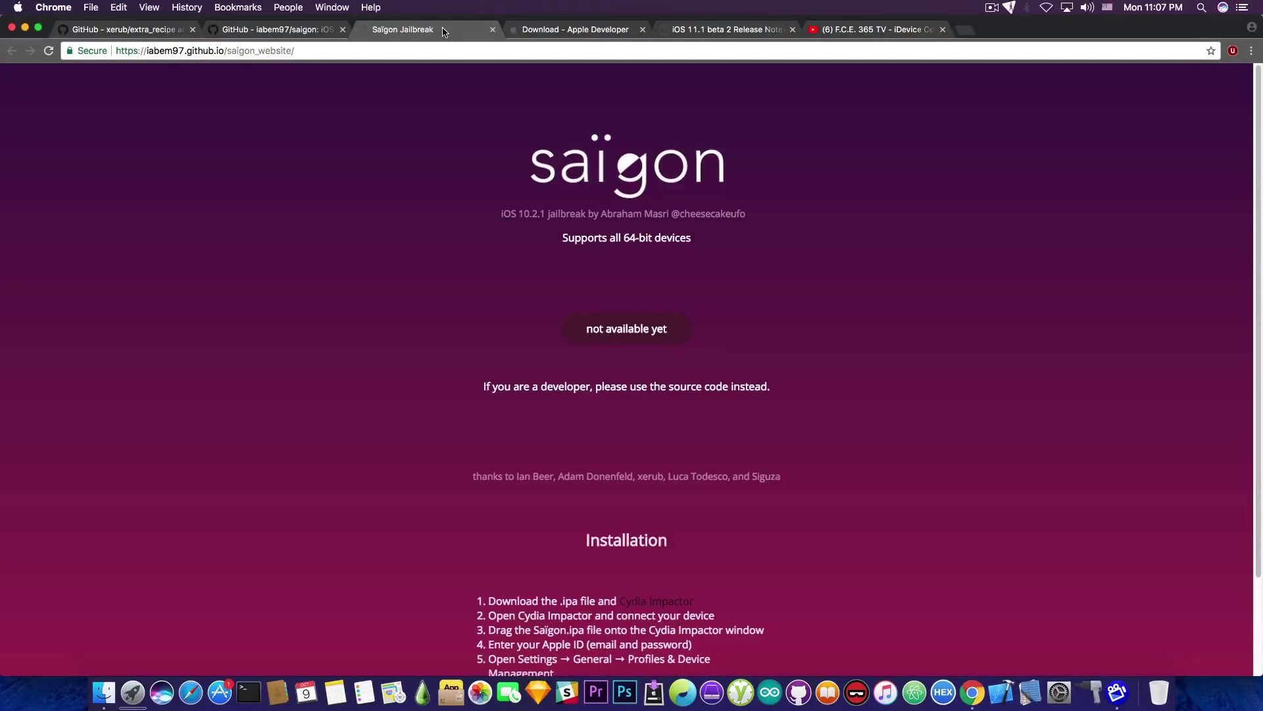
key("ctrl+Tab")
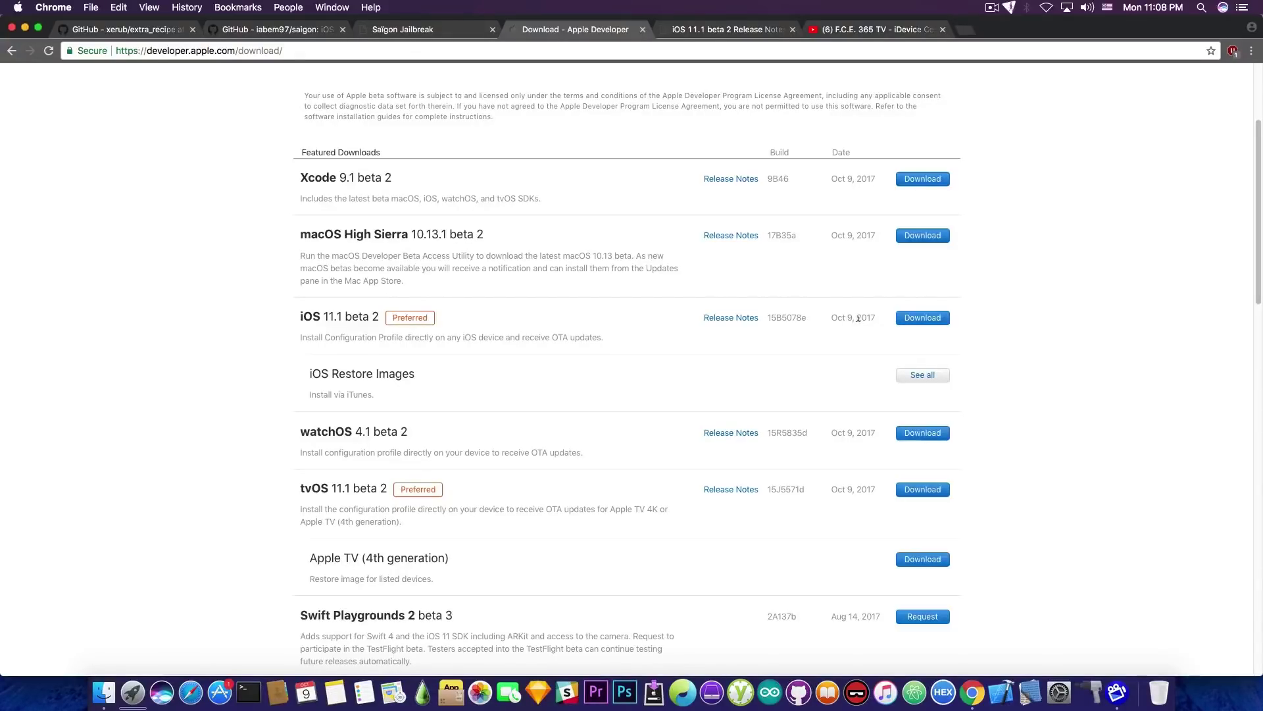
Switch to the iOS 11.1 beta 2 release notes tab
key("ctrl+Tab")
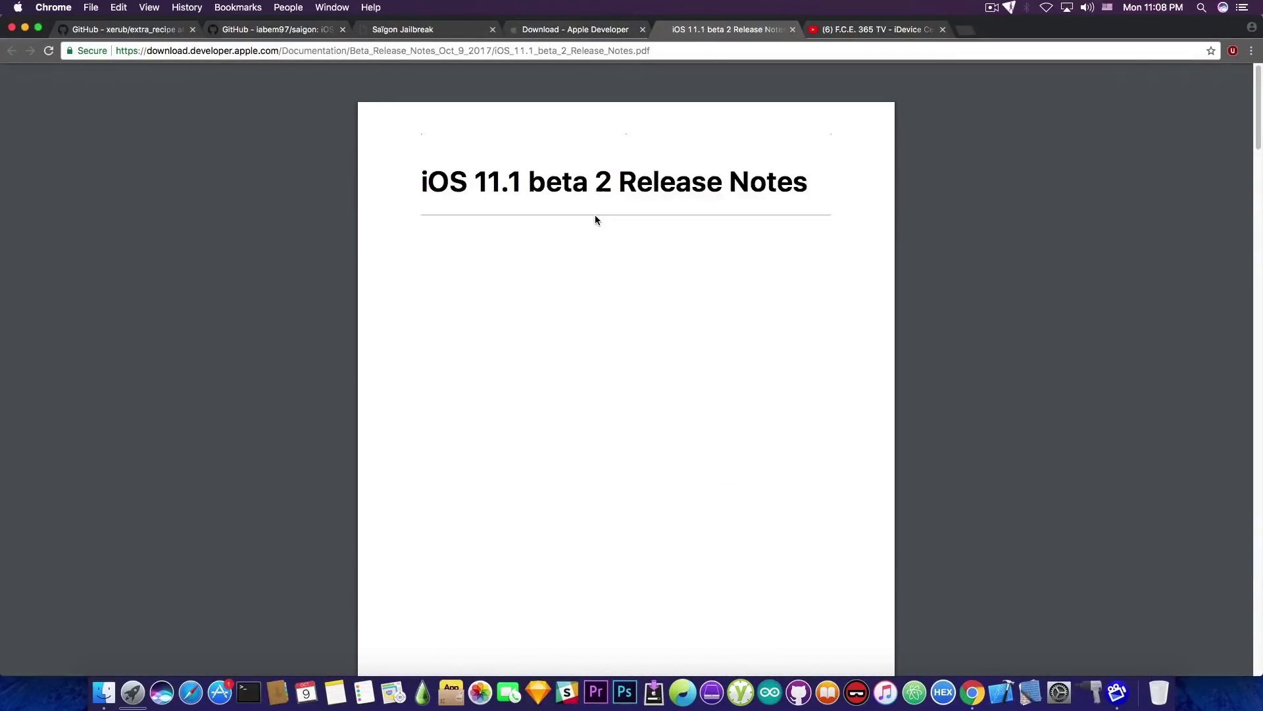
scroll(595, 219, "down", 10)
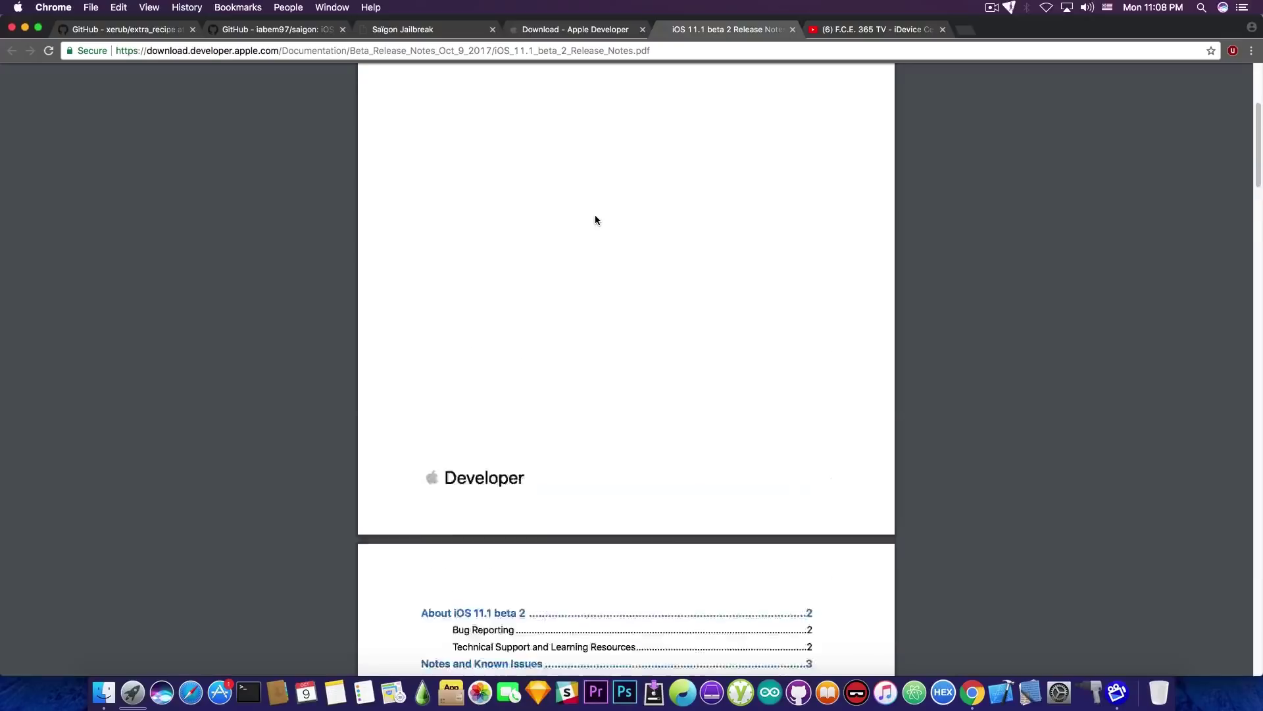
scroll(595, 219, "down", 5)
scroll(595, 220, "down", 5)
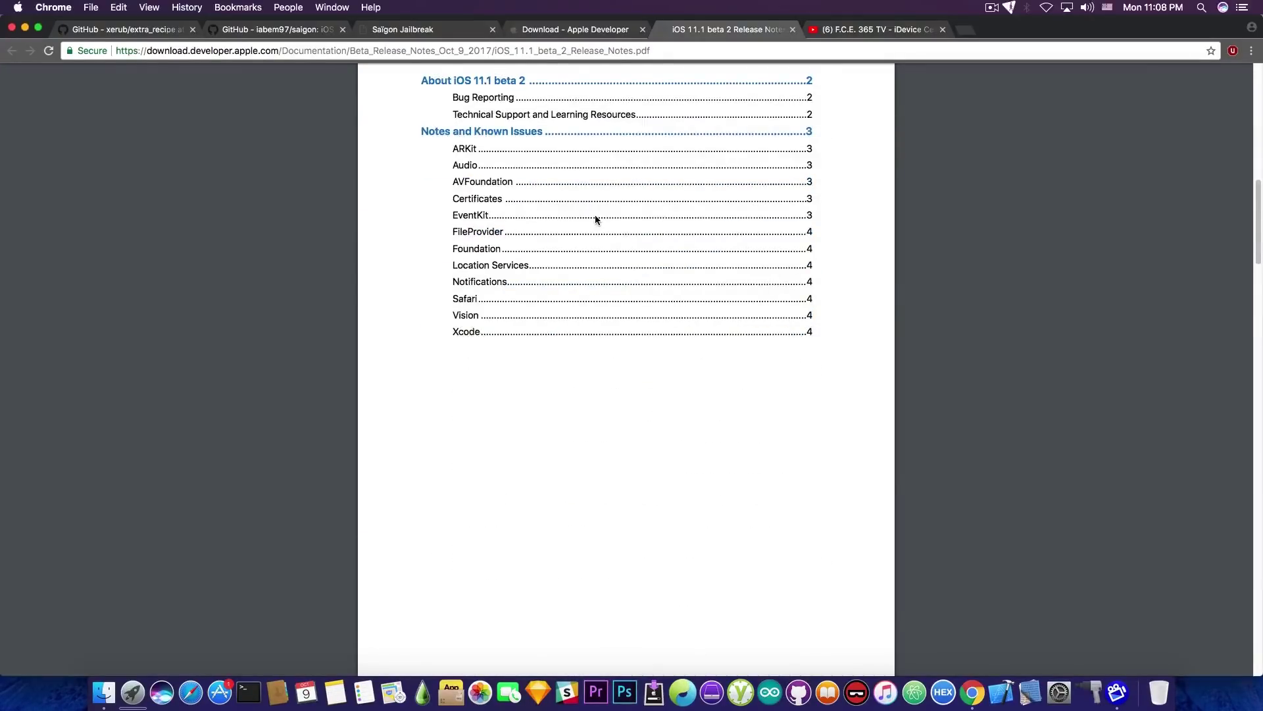
scroll(596, 219, "down", 5)
scroll(596, 219, "down", 5)
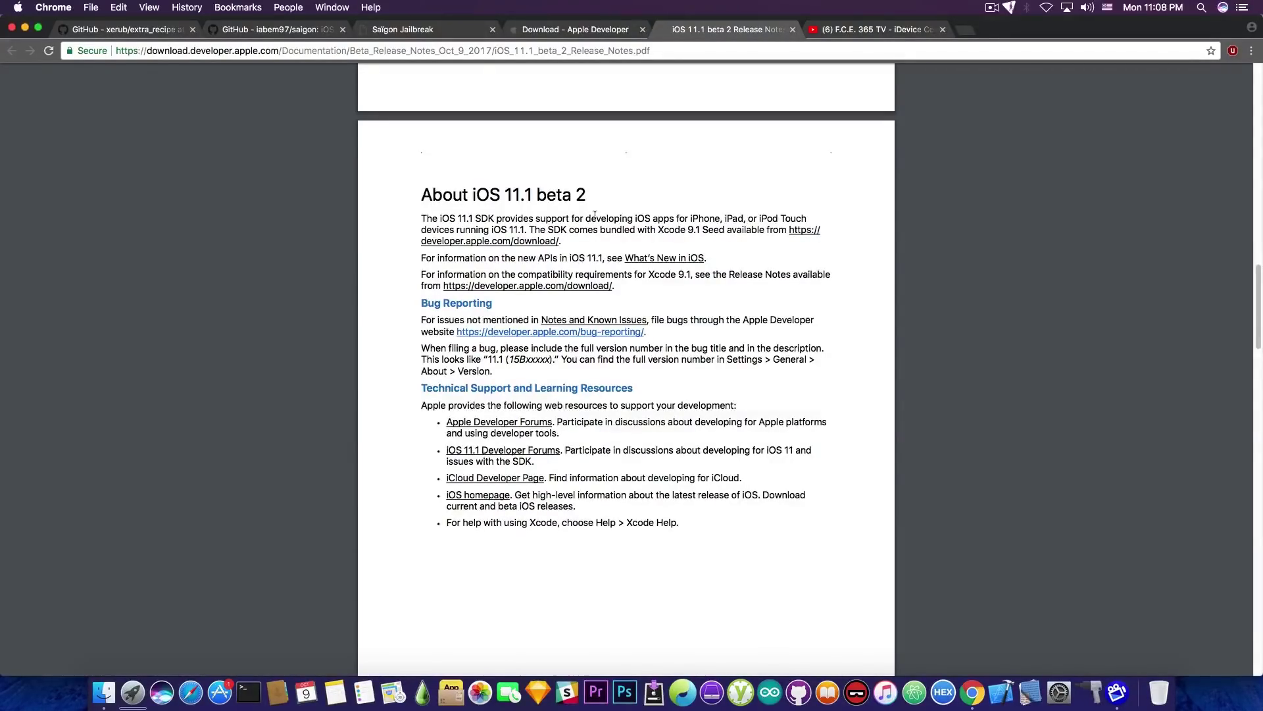
scroll(595, 211, "down", 3)
scroll(595, 211, "down", 8)
scroll(595, 211, "down", 4)
scroll(595, 211, "down", 3)
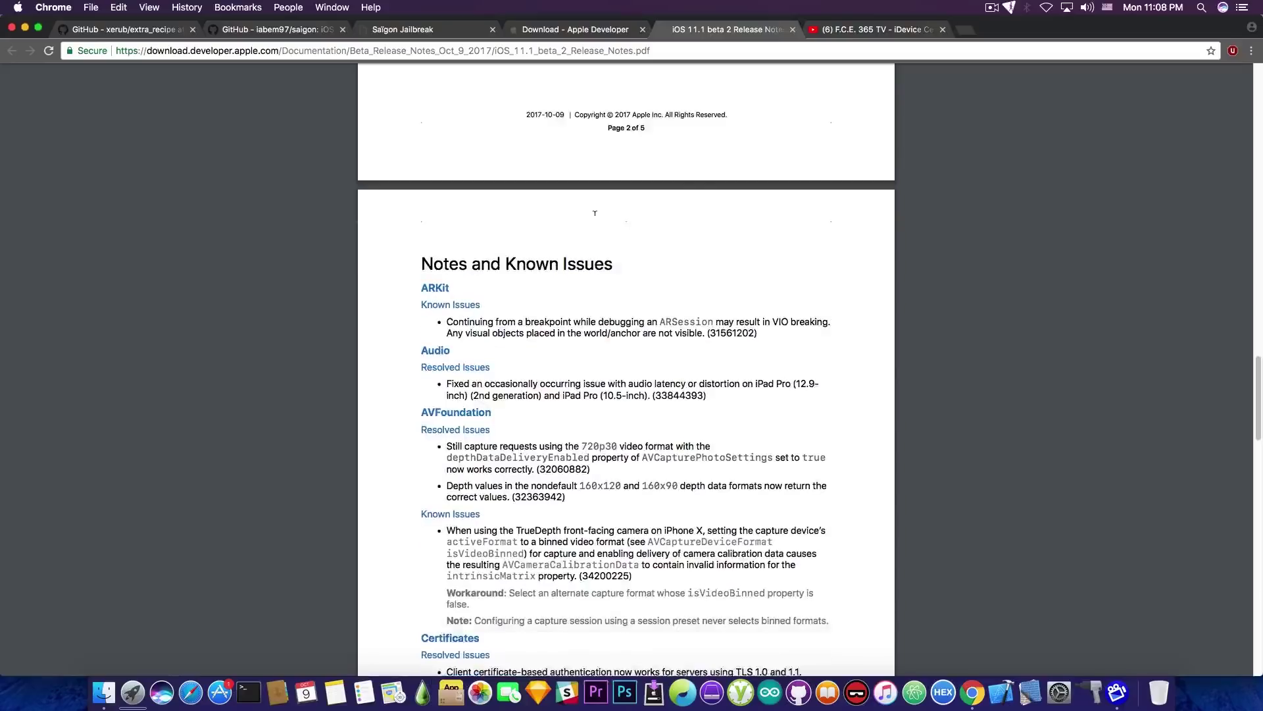
scroll(594, 211, "down", 3)
scroll(595, 211, "down", 3)
scroll(596, 212, "down", 2)
scroll(595, 211, "down", 1)
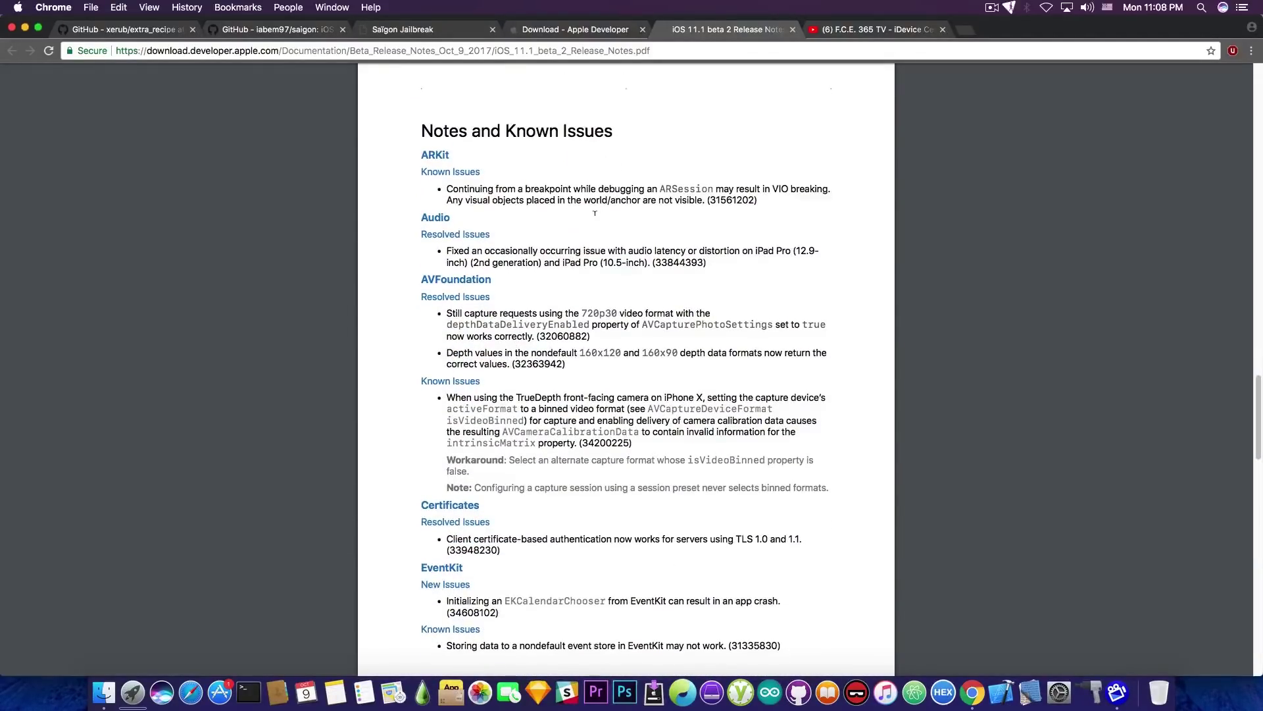
scroll(596, 211, "down", 1)
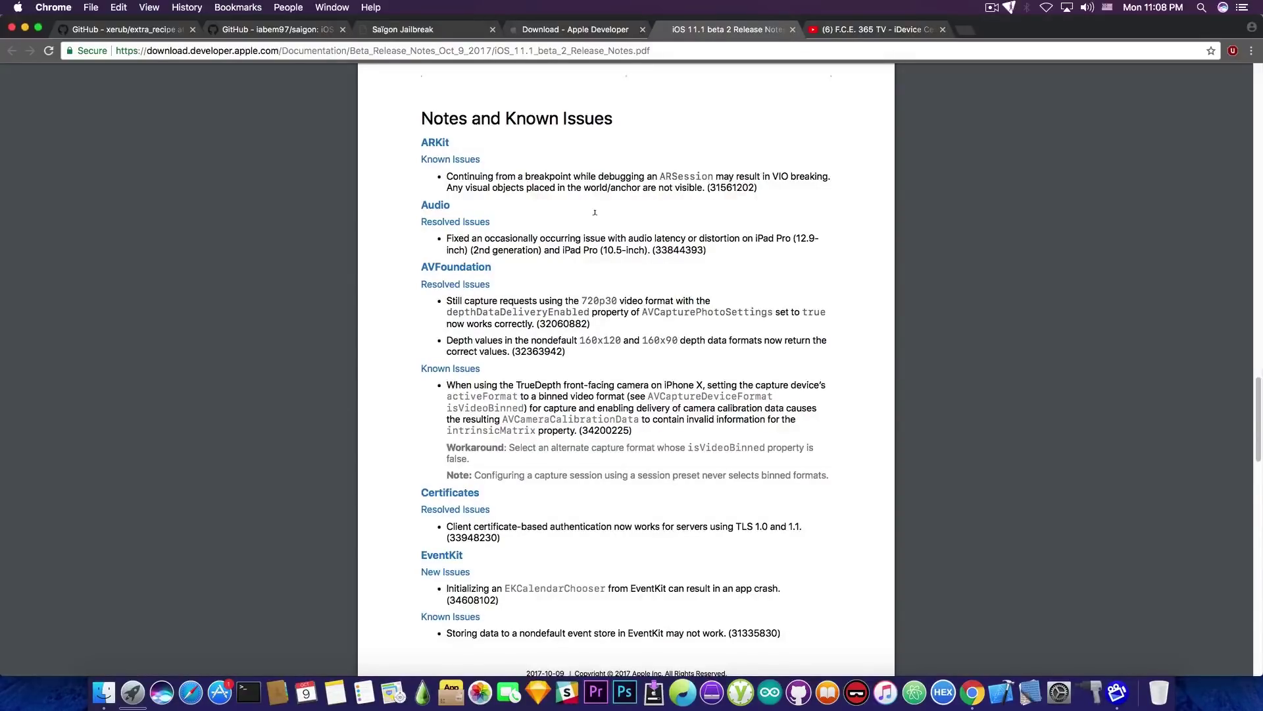
Return to the F.C.E. 365 TV channel home page on YouTube
left_click(874, 28)
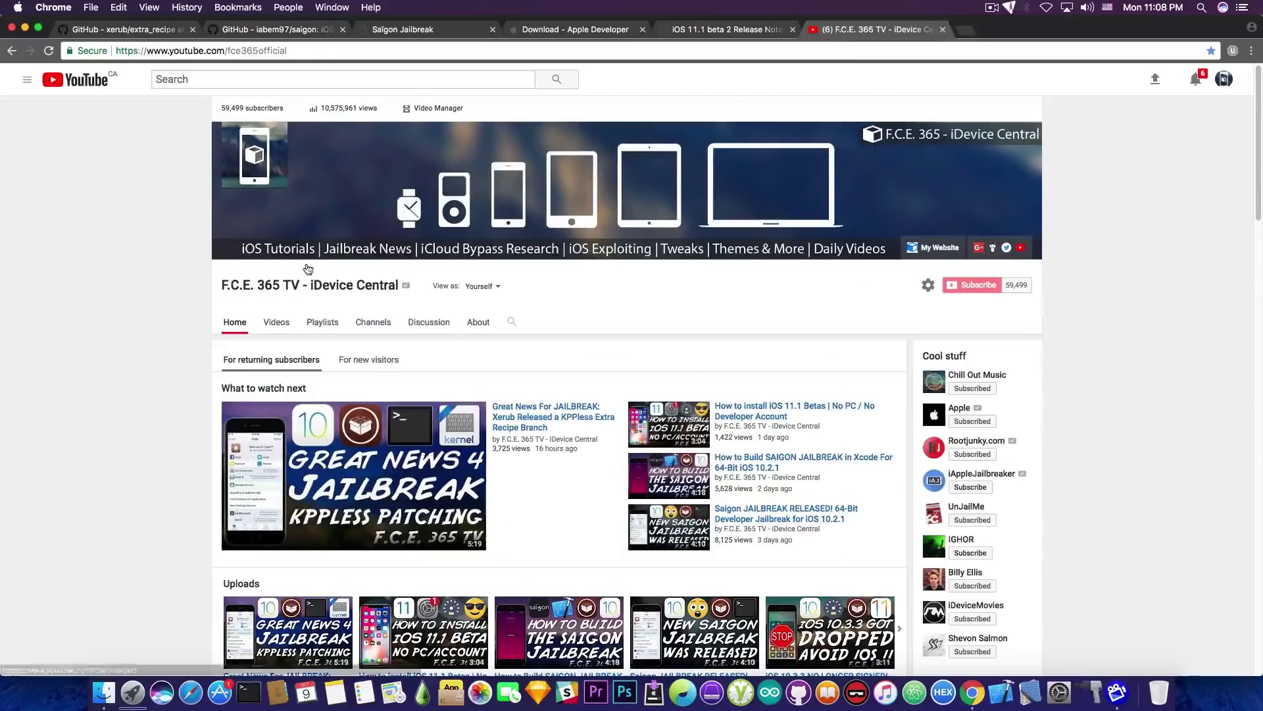
scroll(143, 556, "down", 4)
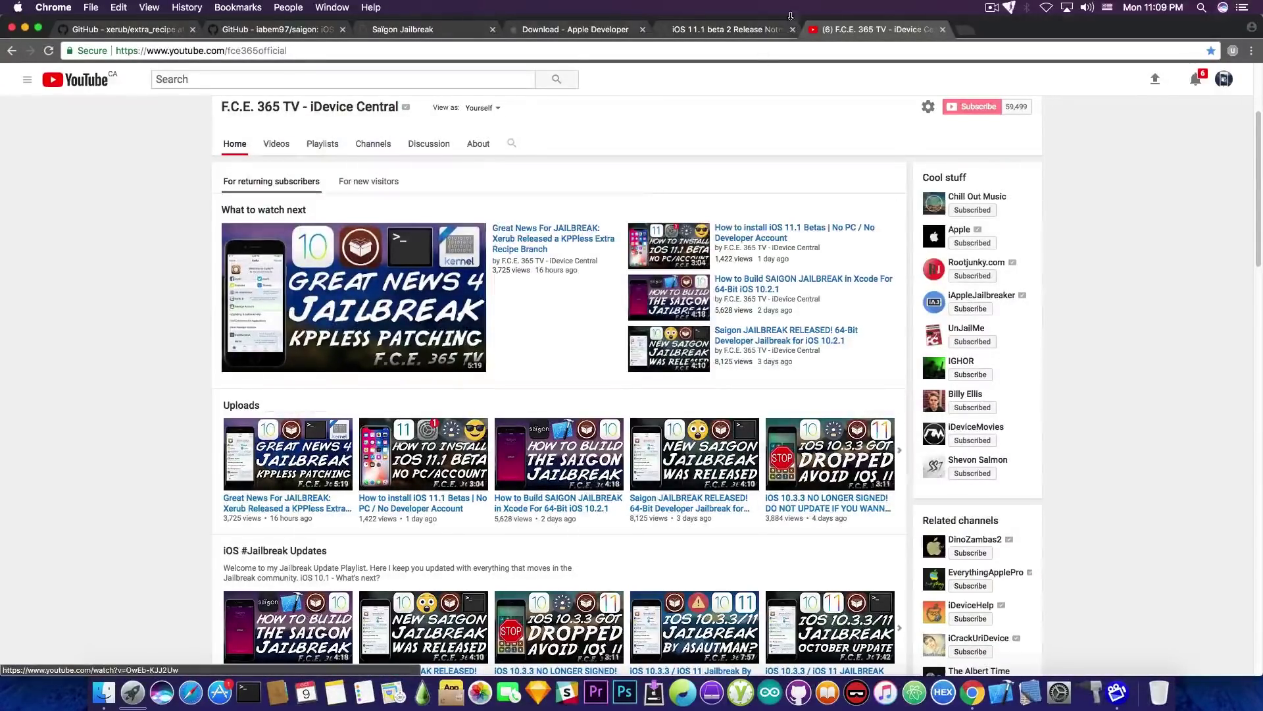
scroll(653, 188, "up", 5)
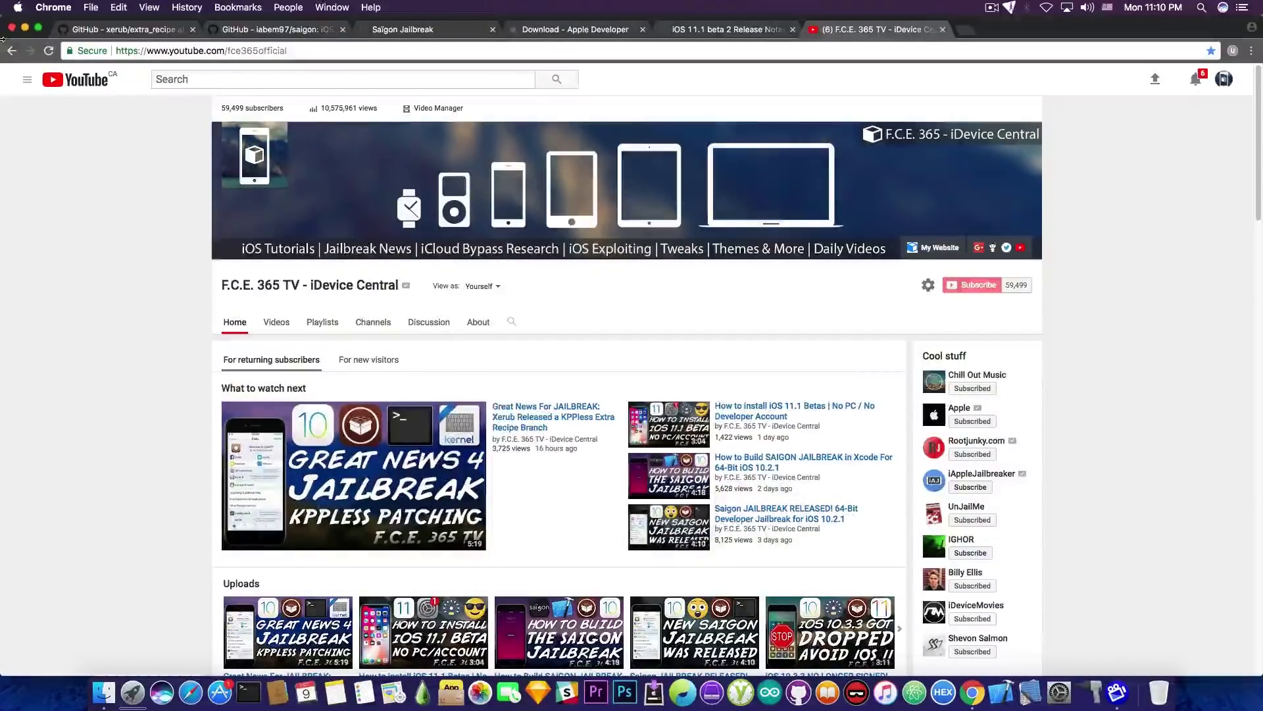
left_click(36, 29)
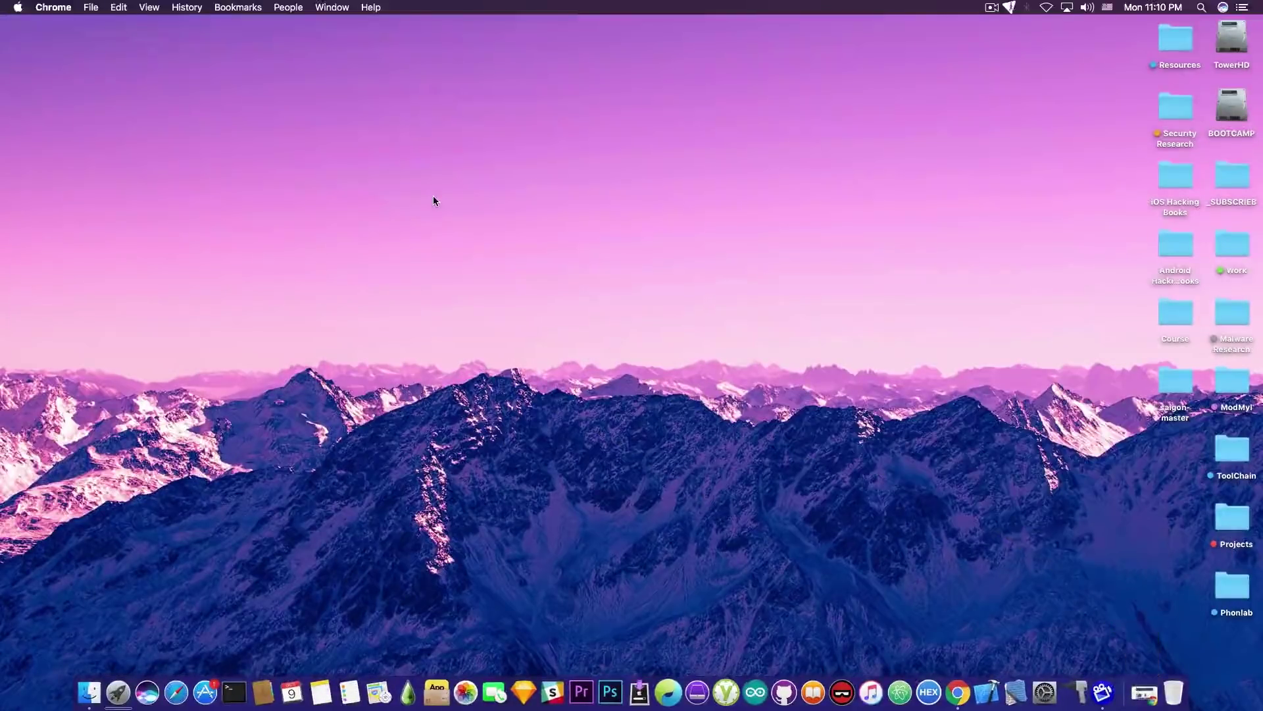